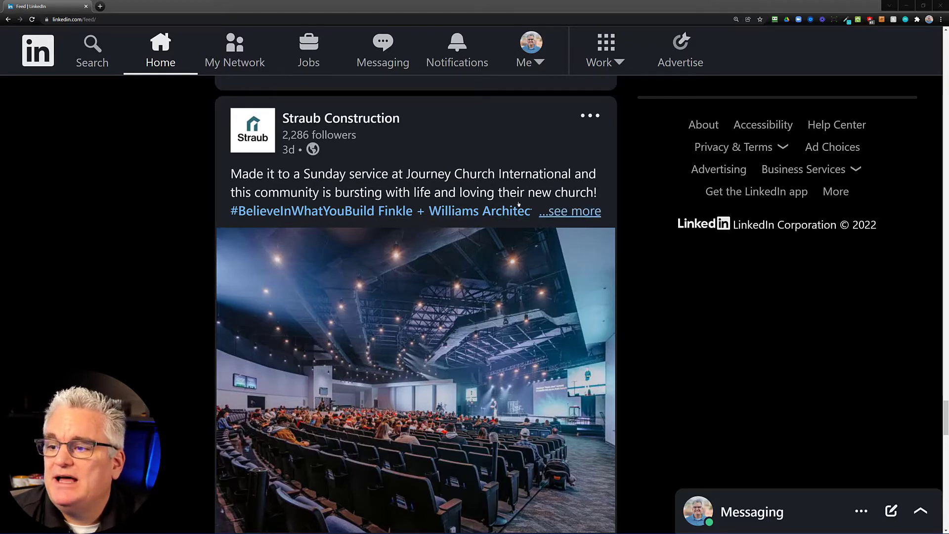
# Step: Start a comment reading 'Congratulations' on the Straub Construction church post
pyautogui.scroll(-3, 189, 315)
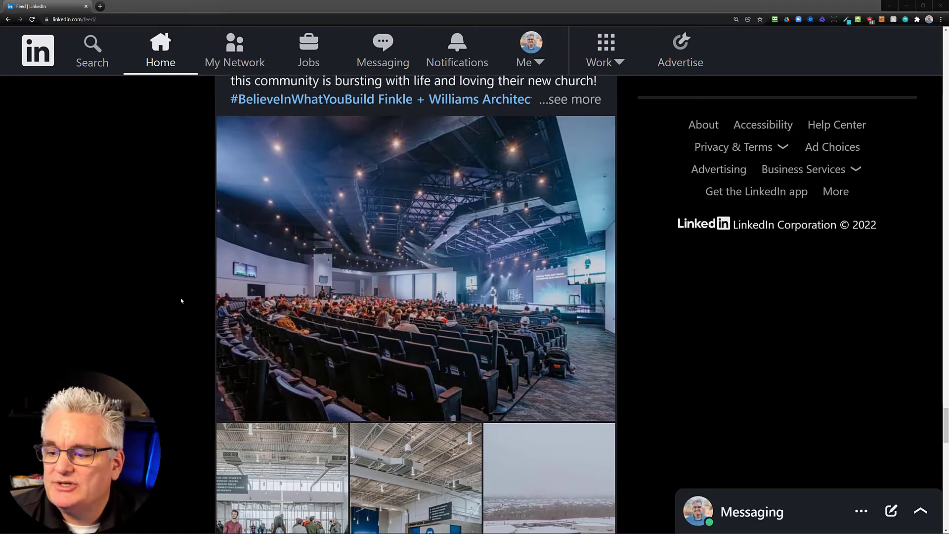
pyautogui.scroll(-2, 180, 297)
pyautogui.scroll(-3, 177, 284)
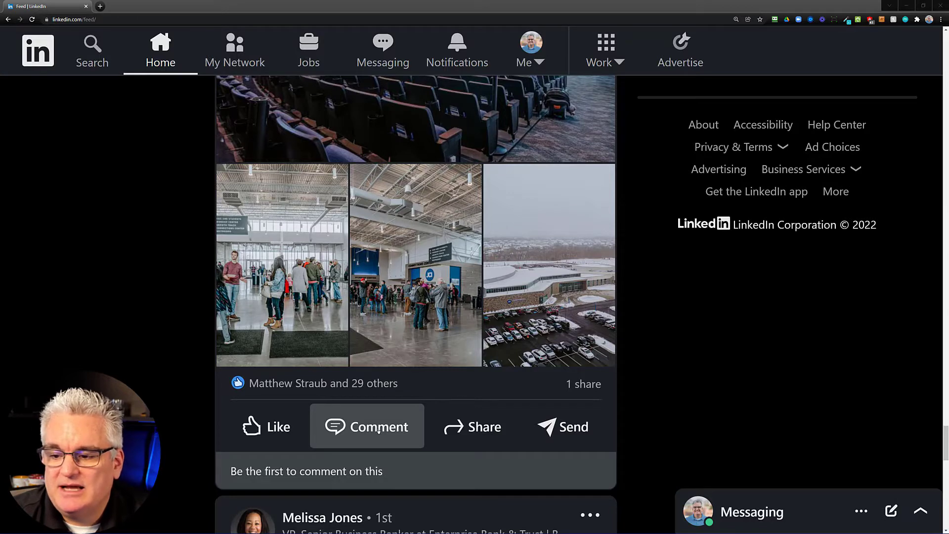
pyautogui.click(379, 429)
pyautogui.scroll(-2, 356, 396)
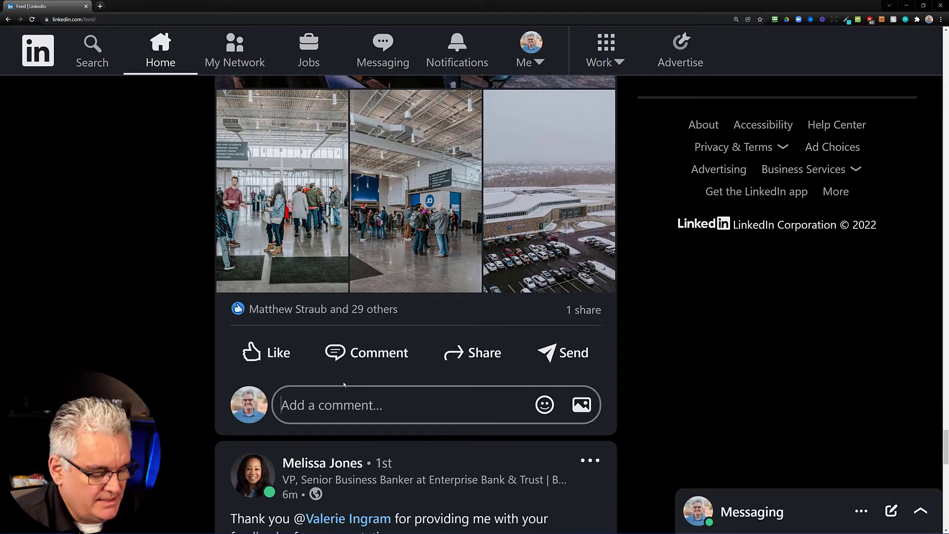
pyautogui.write('Congratulations')
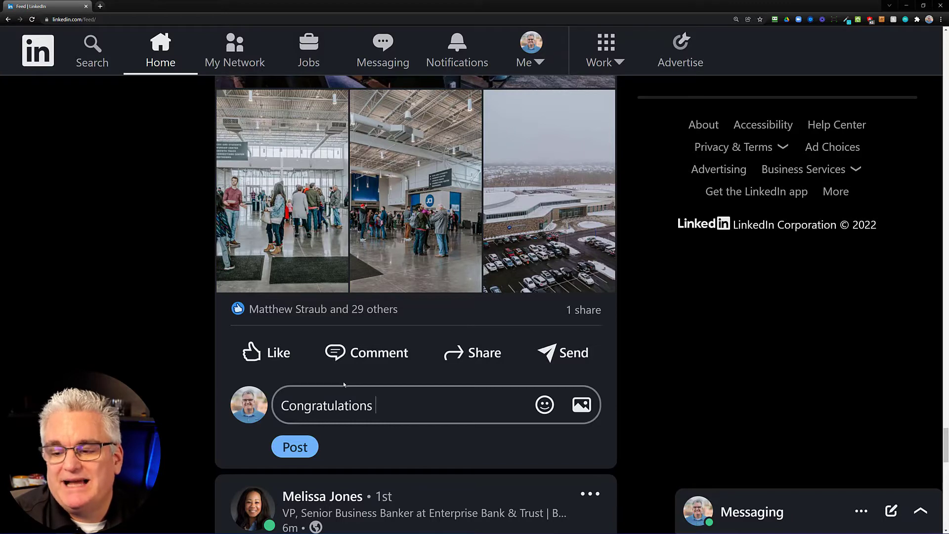
# Step: Tag Straub Construction's president, then add 'and the rest of the team at Straub for doing purposeful work!'
pyautogui.write('@')
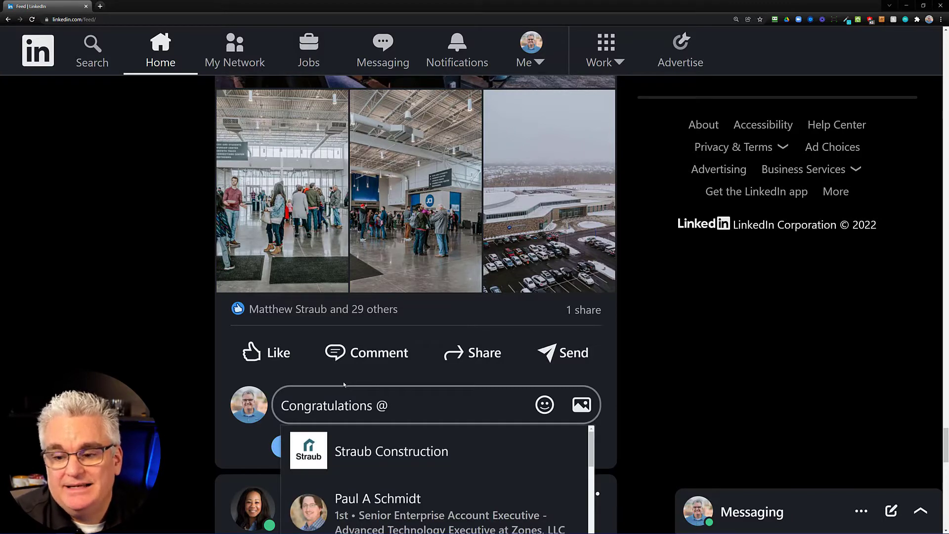
pyautogui.write('parke')
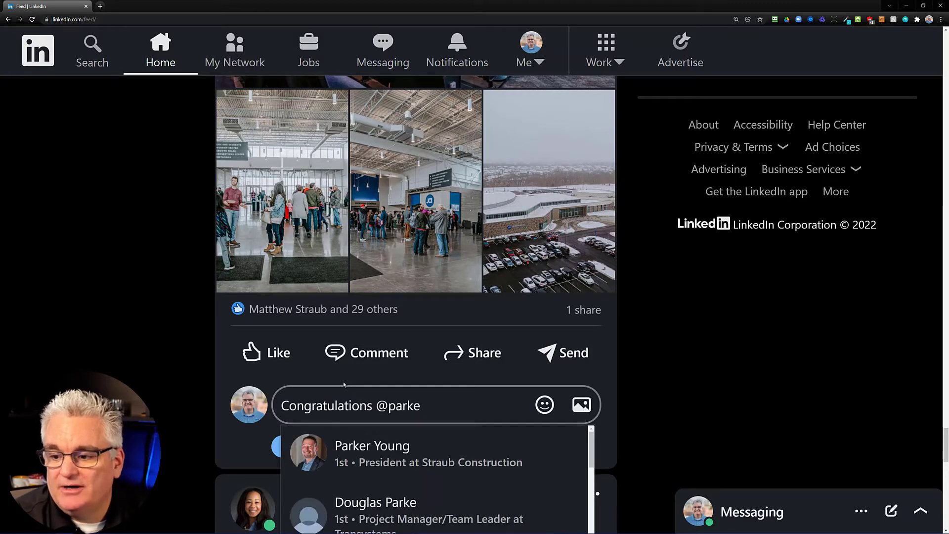
pyautogui.click(356, 448)
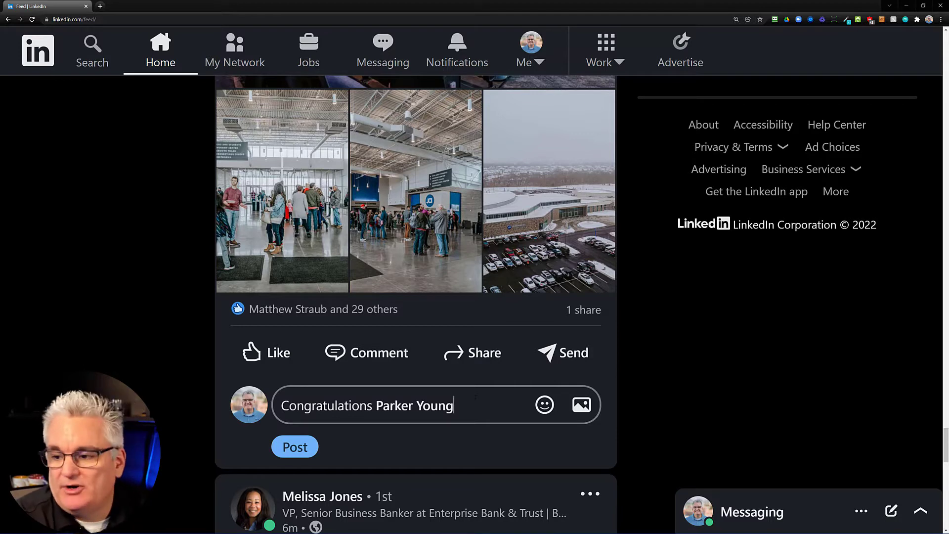
pyautogui.write('and the re')
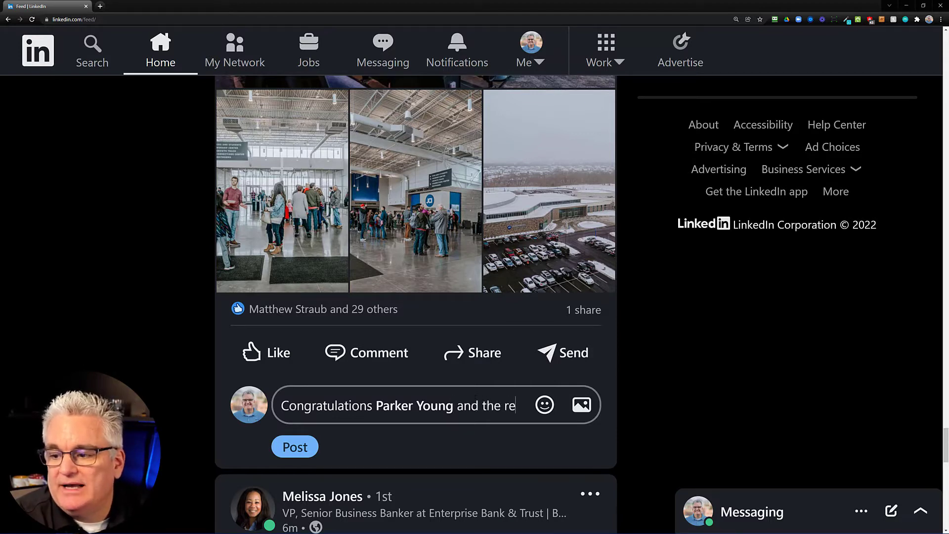
pyautogui.write('st of the team a')
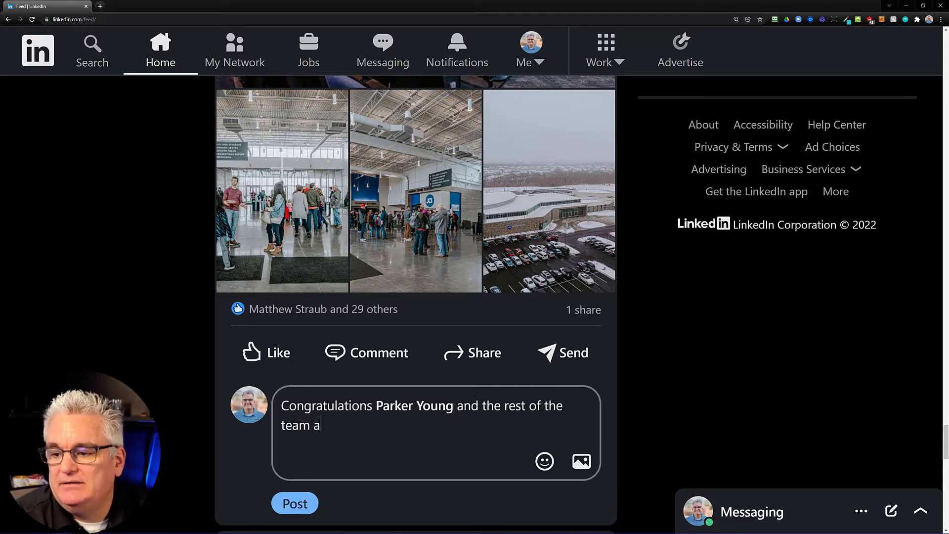
pyautogui.write('t Straub for ')
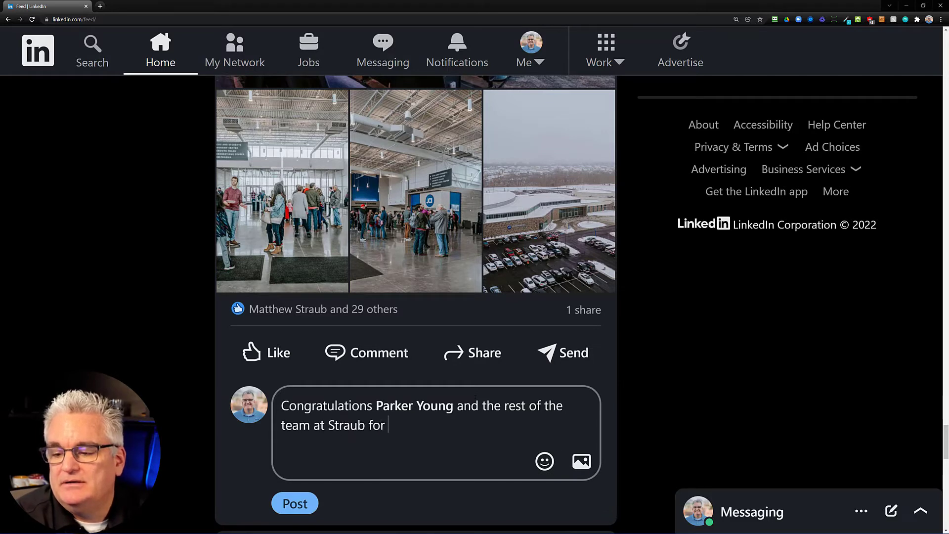
pyautogui.write('doing purpose')
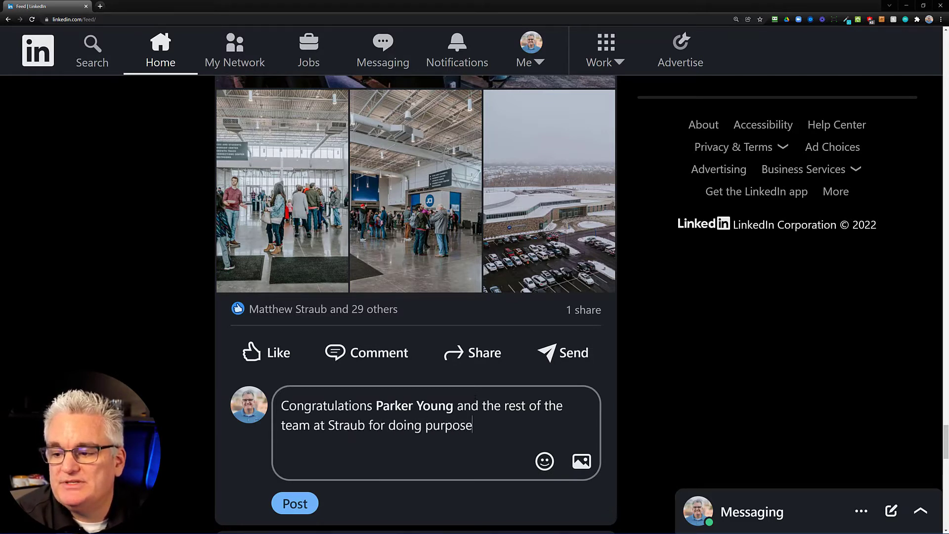
pyautogui.write('ful work!')
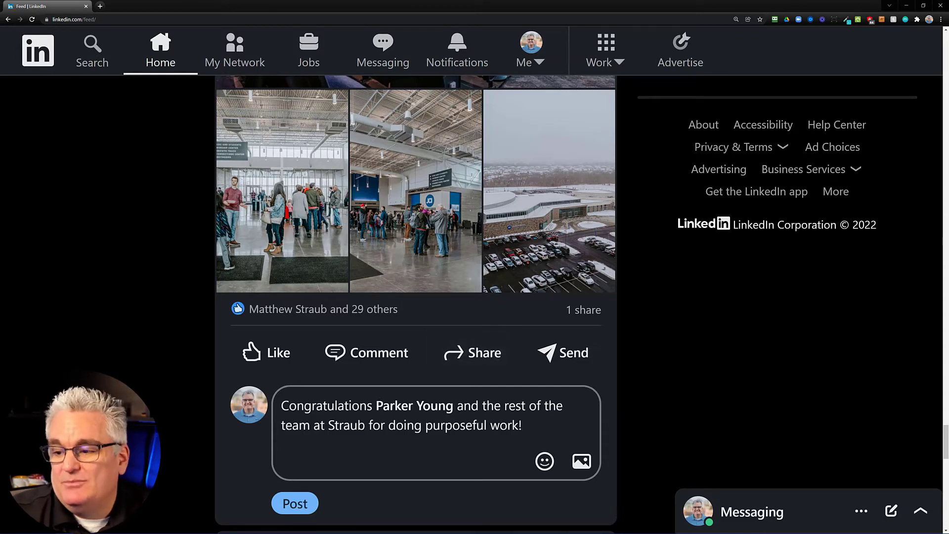
# Step: Trim the president's tag in the comment down to just the first name
pyautogui.click(457, 405)
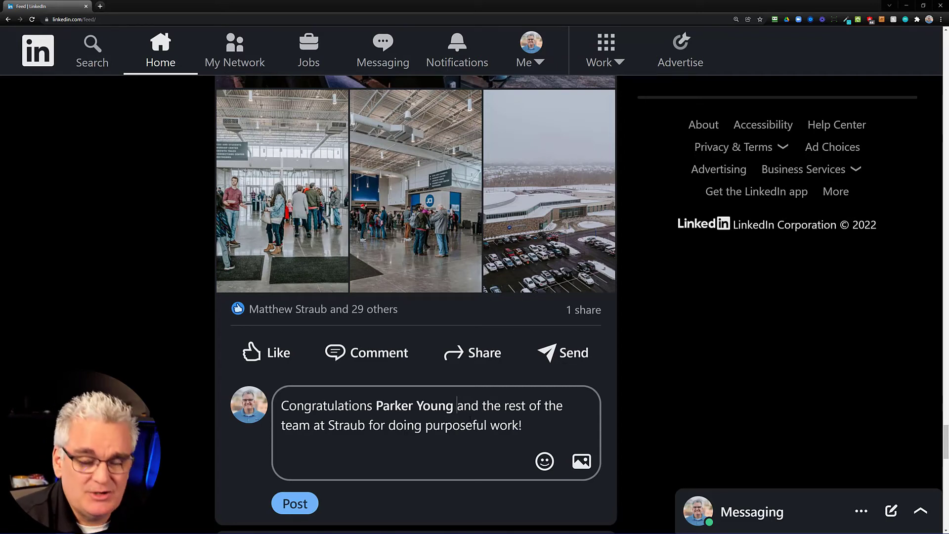
pyautogui.press('BackSpace')
pyautogui.press('BackSpace')
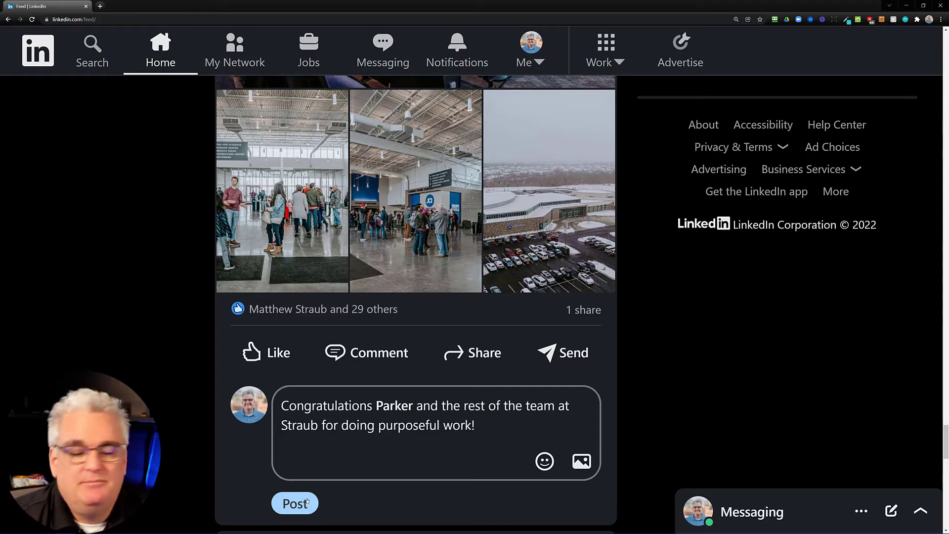
# Step: Return to the top of the feed and open a new post composer
pyautogui.scroll(12, 366, 341)
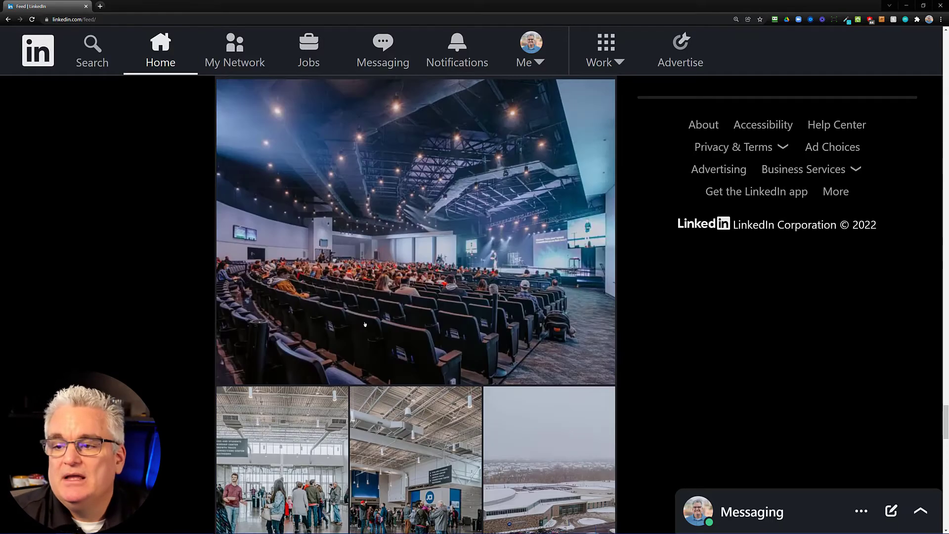
pyautogui.moveTo(946, 376); pyautogui.dragTo(946, 35)
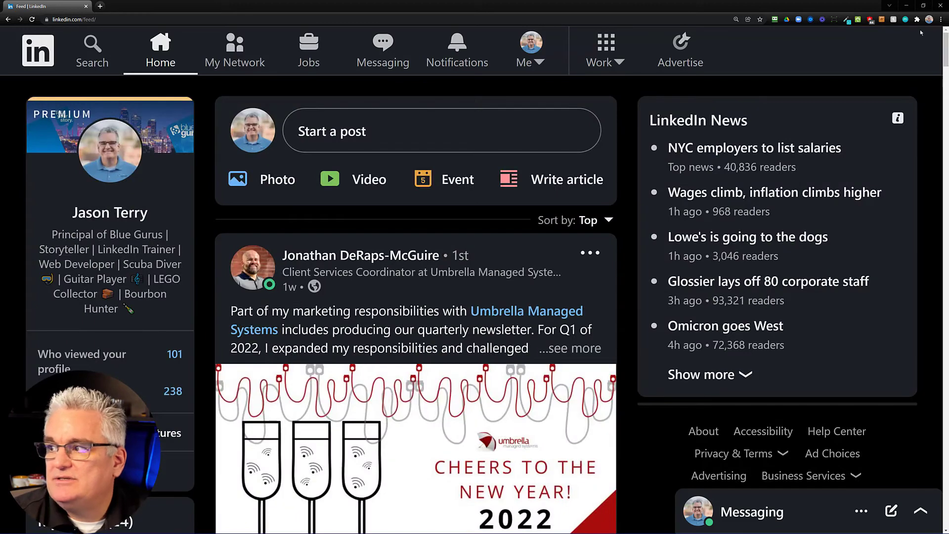
pyautogui.click(349, 132)
pyautogui.click(709, 49)
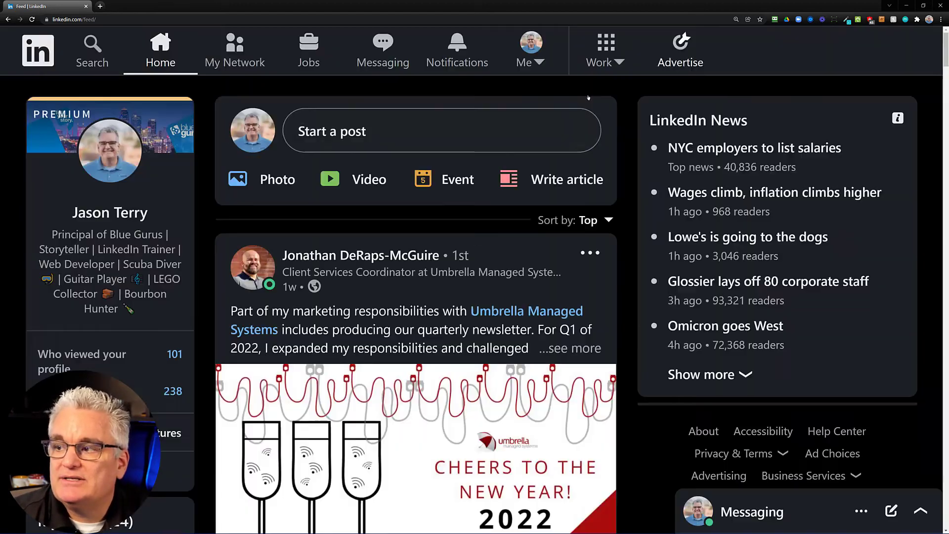
pyautogui.click(331, 134)
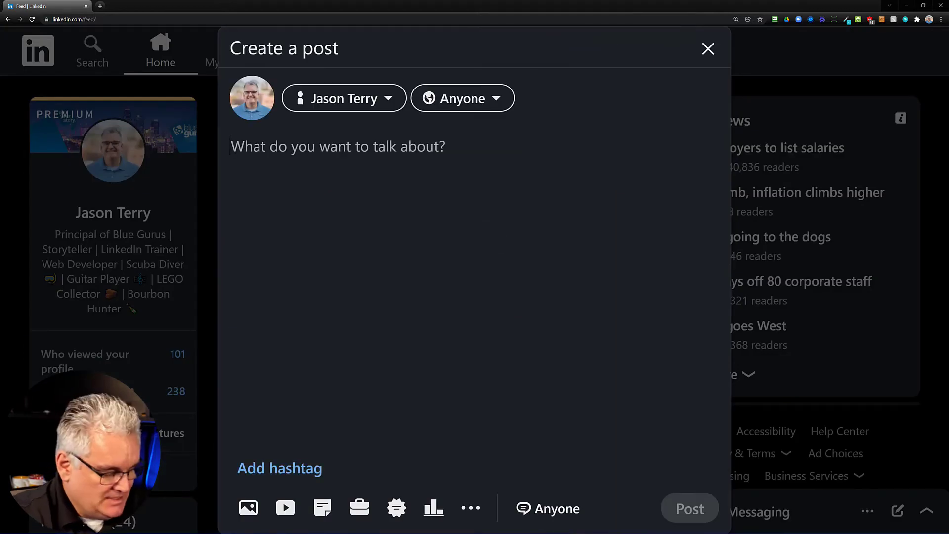
# Step: Write 'I was meeting with' plus the tagged benefits consultant, 'for coffee this morning…about him doing more video work.'
pyautogui.write('I was meeting w')
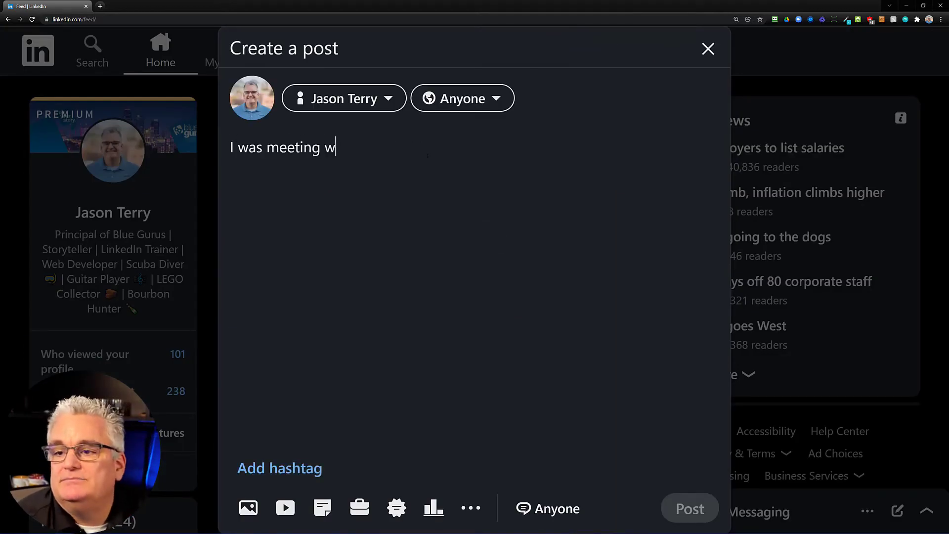
pyautogui.write('ith @ken')
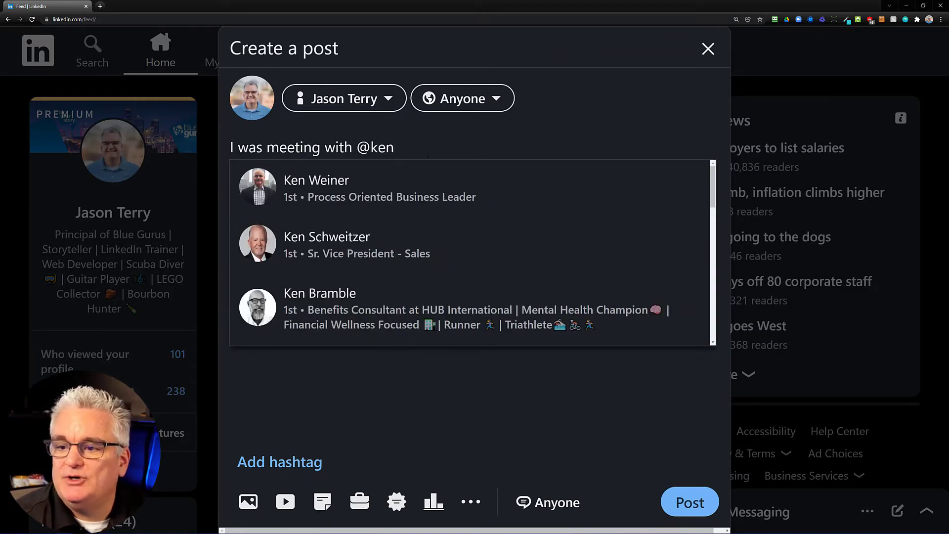
pyautogui.press('Up')
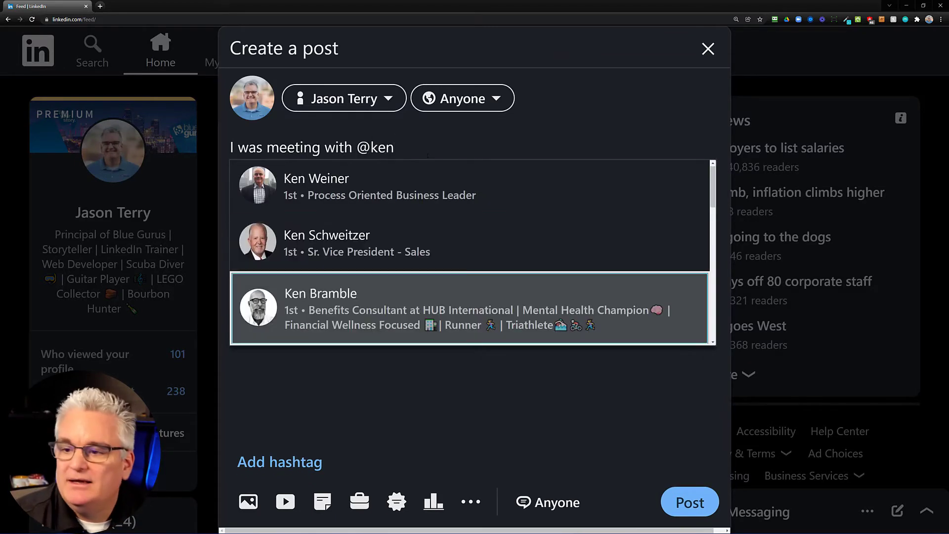
pyautogui.click(398, 303)
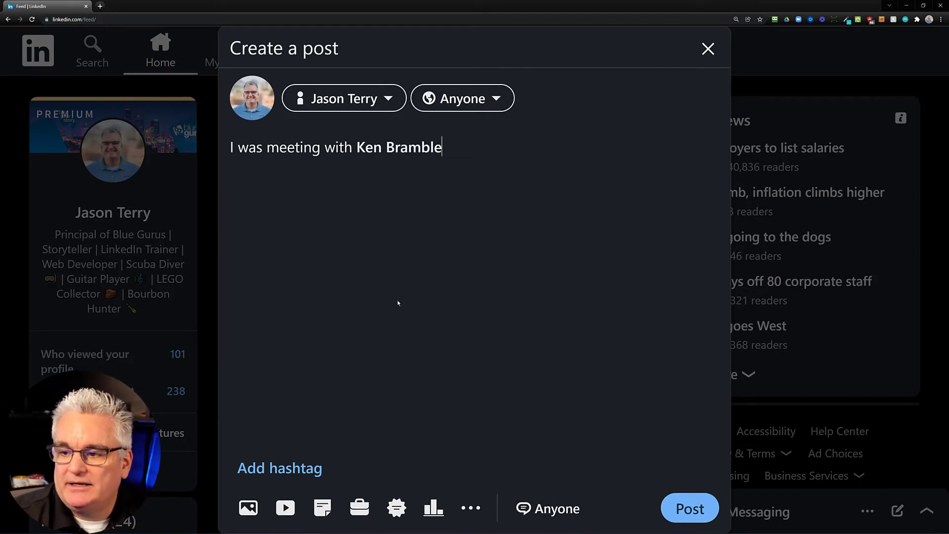
pyautogui.write('for coff')
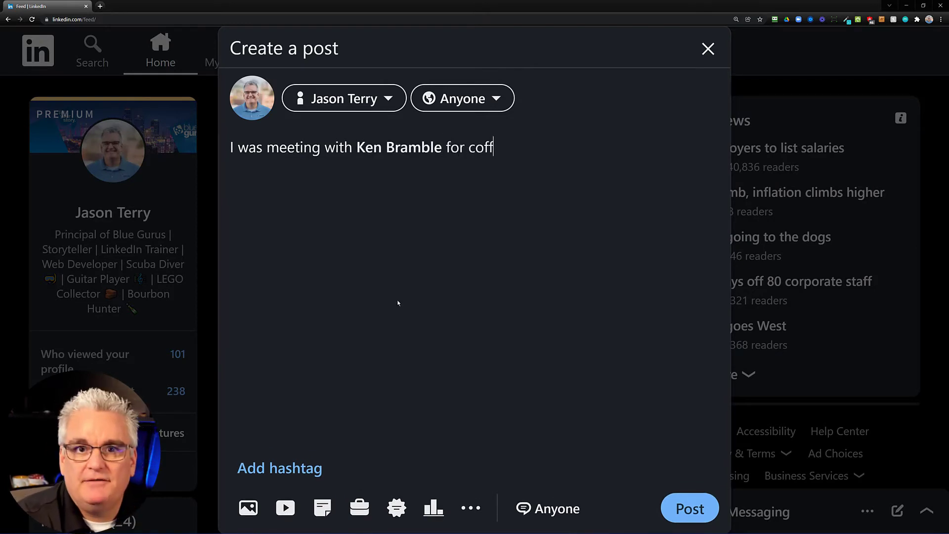
pyautogui.write('ee this morning ')
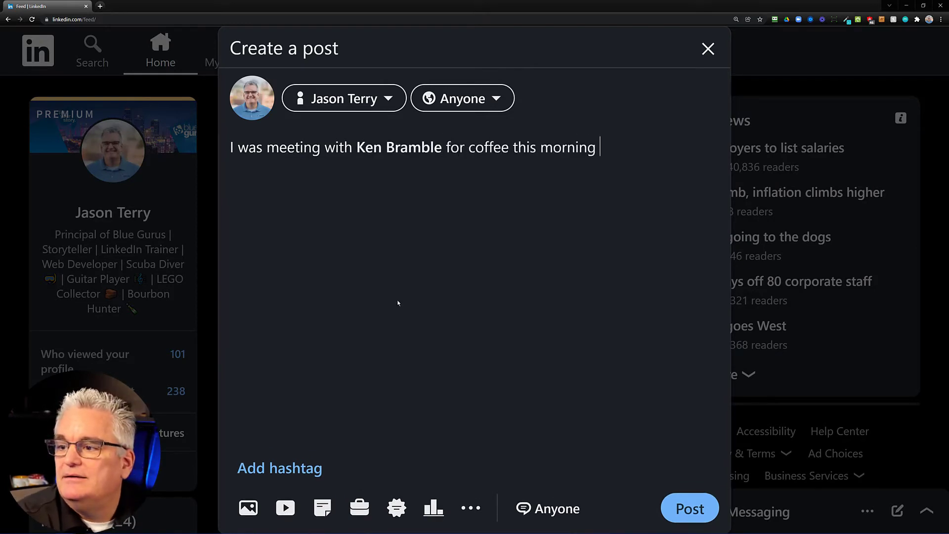
pyautogui.write('and we were talking')
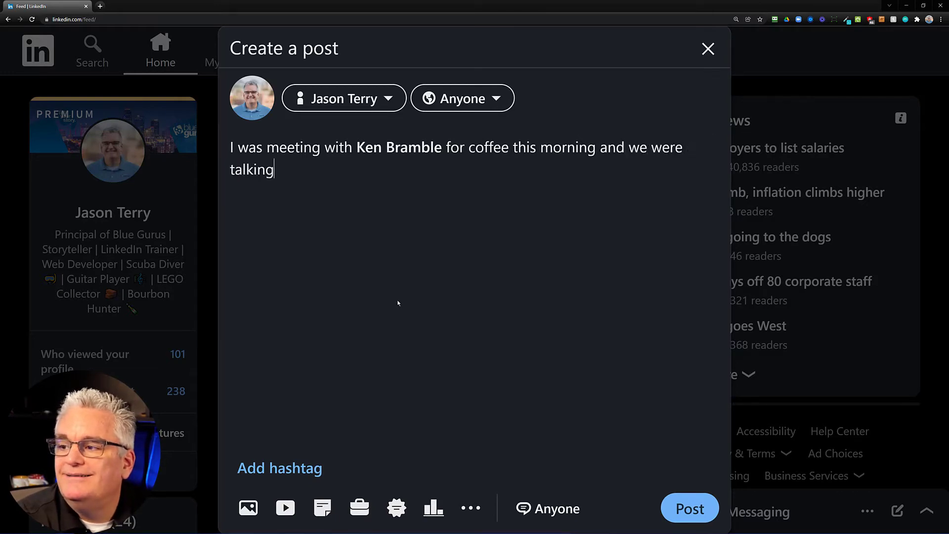
pyautogui.write(' about him doing ')
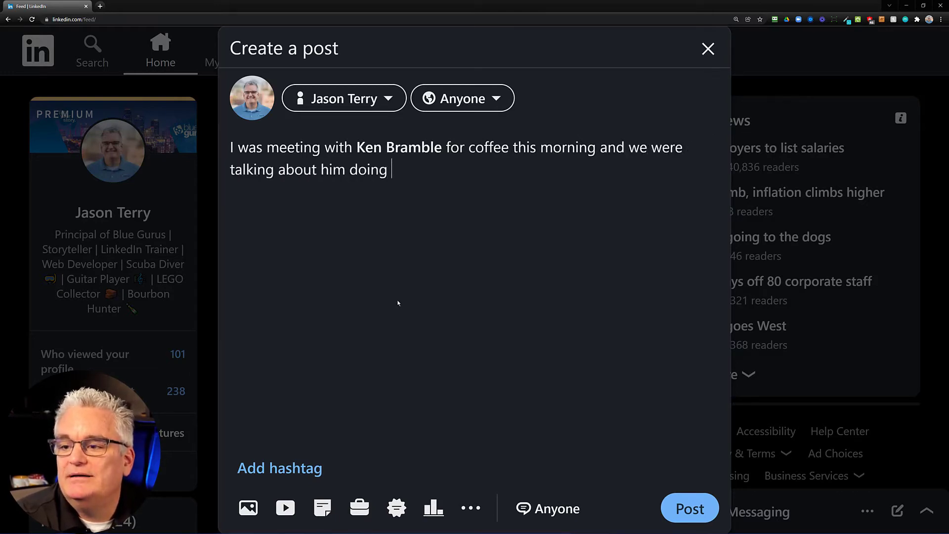
pyautogui.write('more video work.')
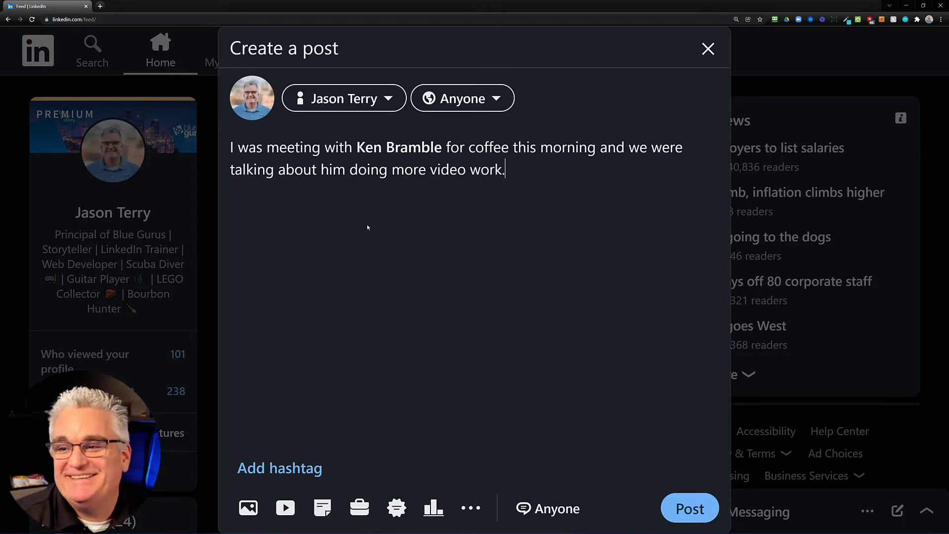
pyautogui.click(446, 148)
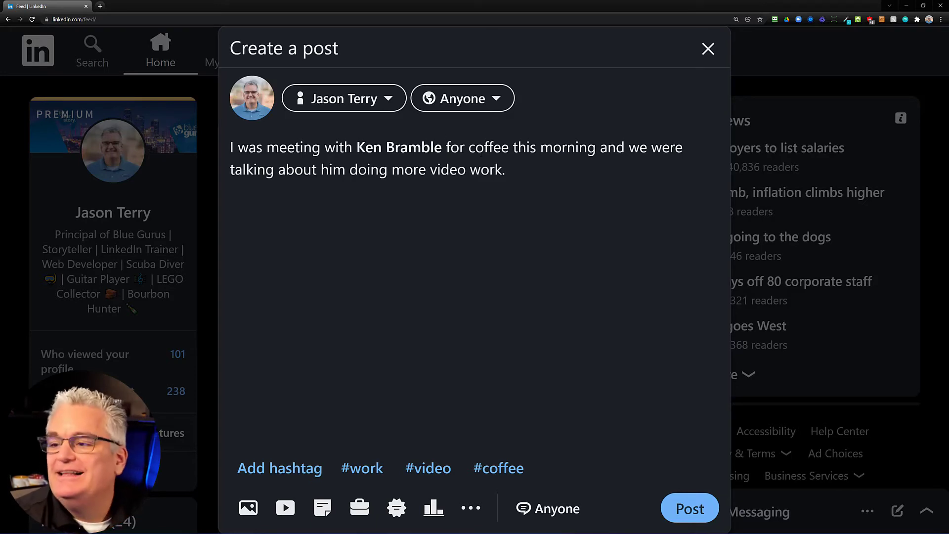
pyautogui.press('BackSpace')
pyautogui.press('BackSpace')
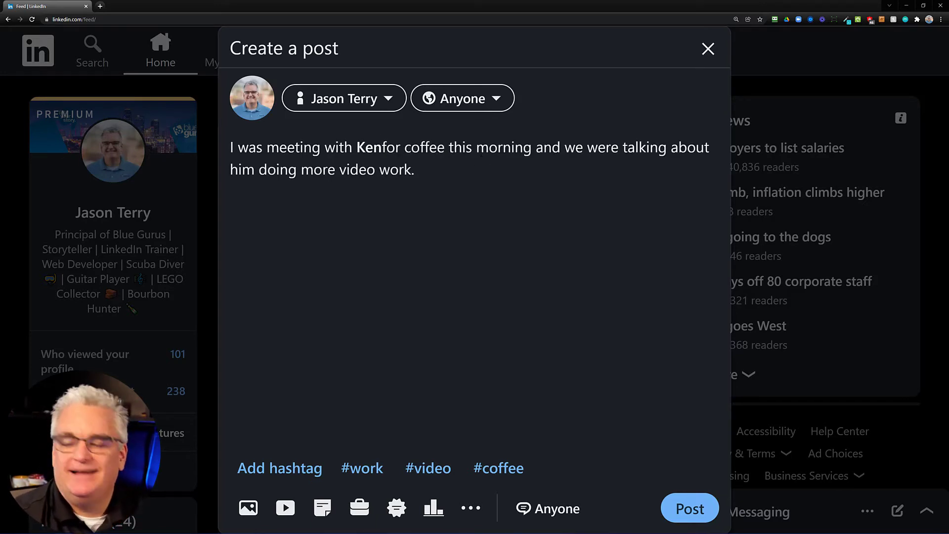
pyautogui.press('BackSpace')
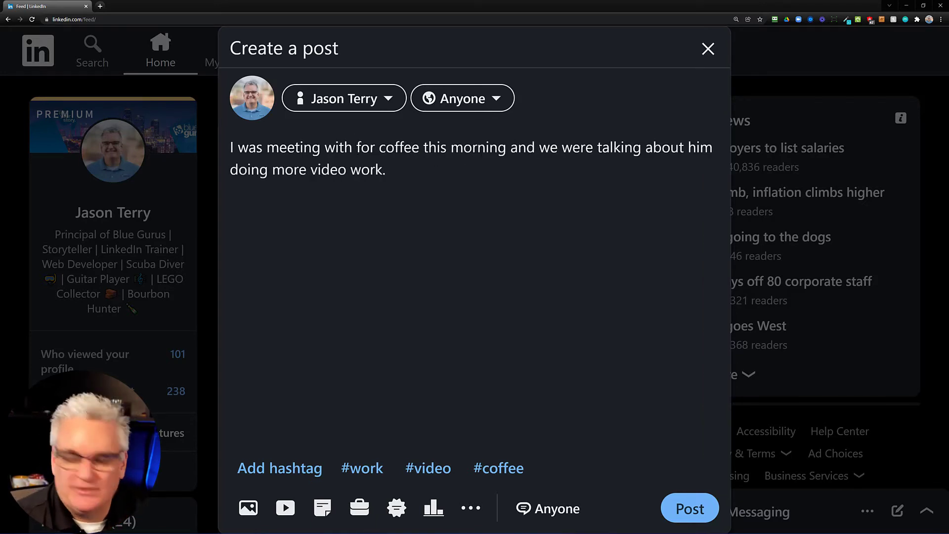
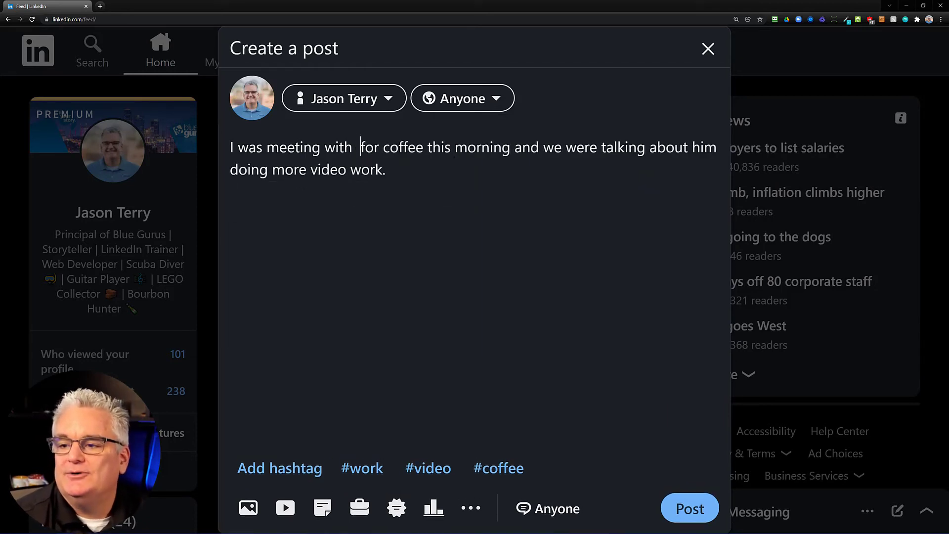
pyautogui.write('@ken')
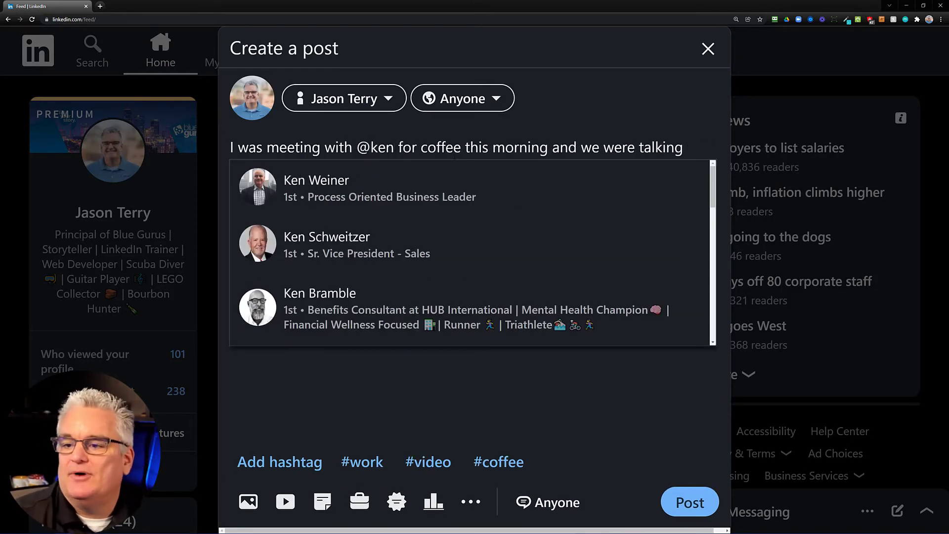
pyautogui.click(374, 310)
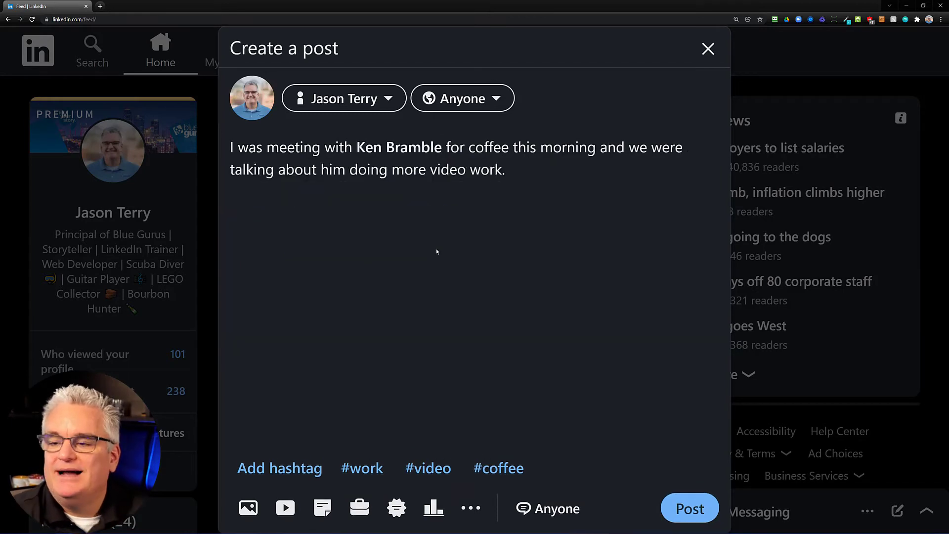